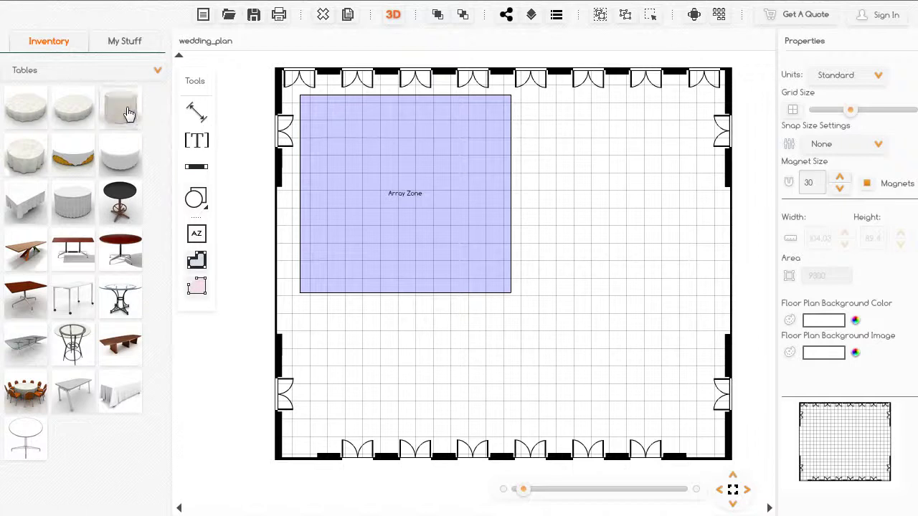
Step: Place a round Banquet Table 3ft (36 by 36, 29 high) below the Array Zone
left_click_drag(121, 111, 379, 321)
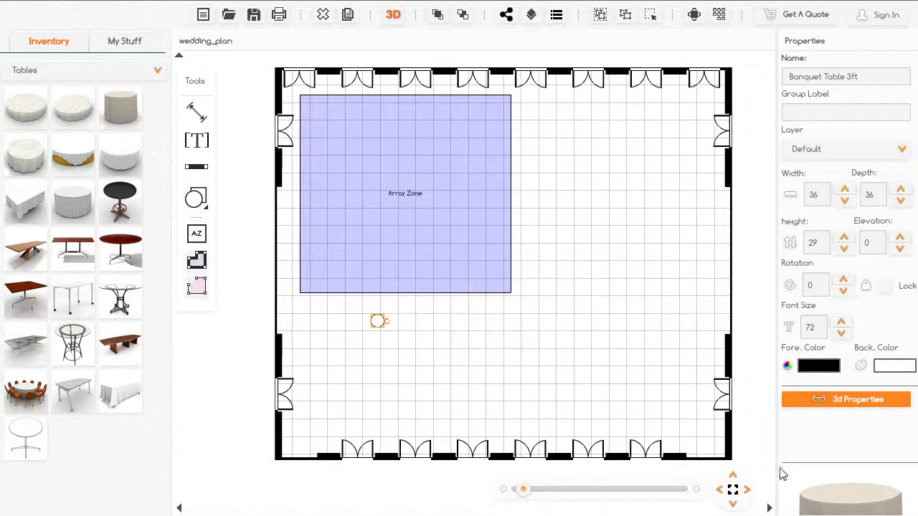
left_click(835, 403)
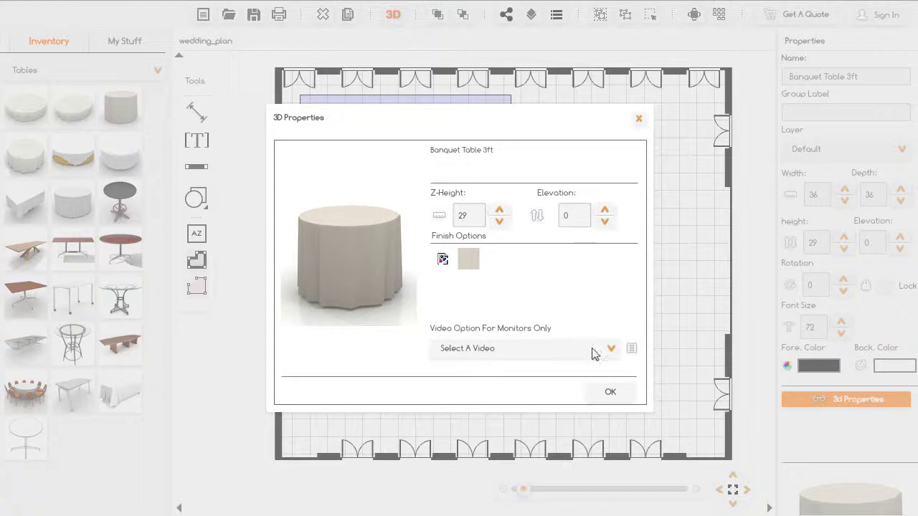
left_click(610, 395)
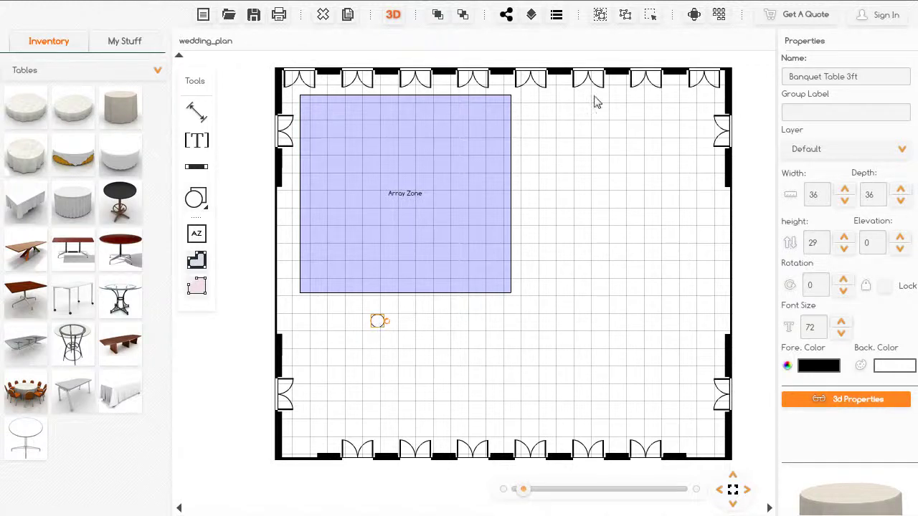
Step: Open the Table & Chair Array window, previewing the 36-inch table with eight Aeron Chairs
left_click(692, 19)
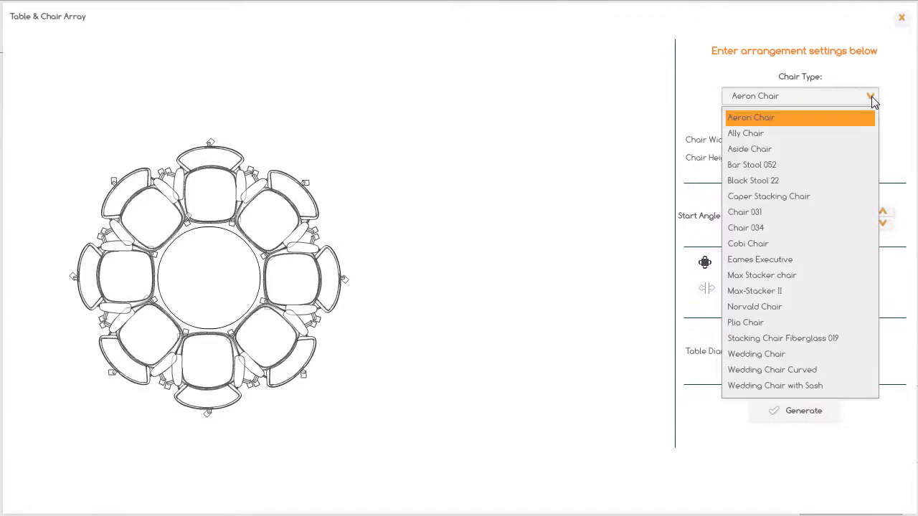
Step: Choose Wedding Chair with Sash as the chair type around the round table
left_click(752, 184)
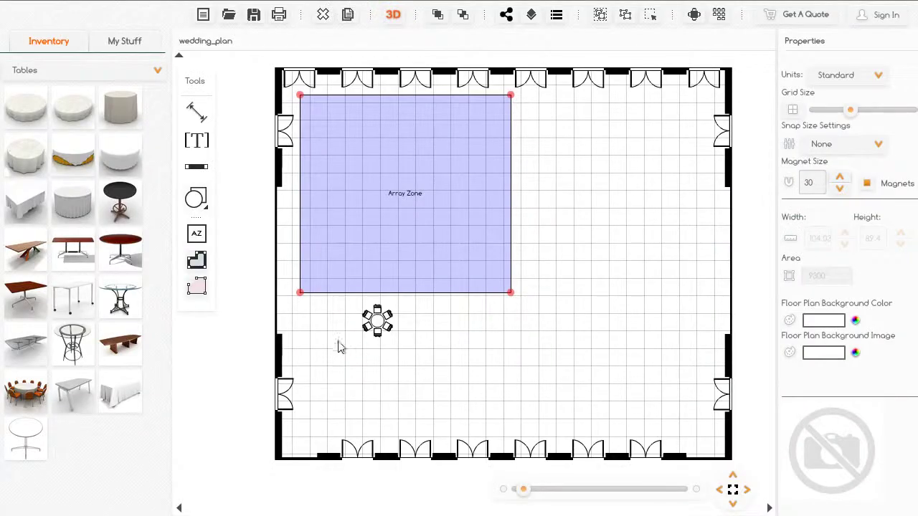
Step: Enlarge the Array Zone to about 575.5 by 540.35 and nudge the six-chair table below it
left_click(378, 322)
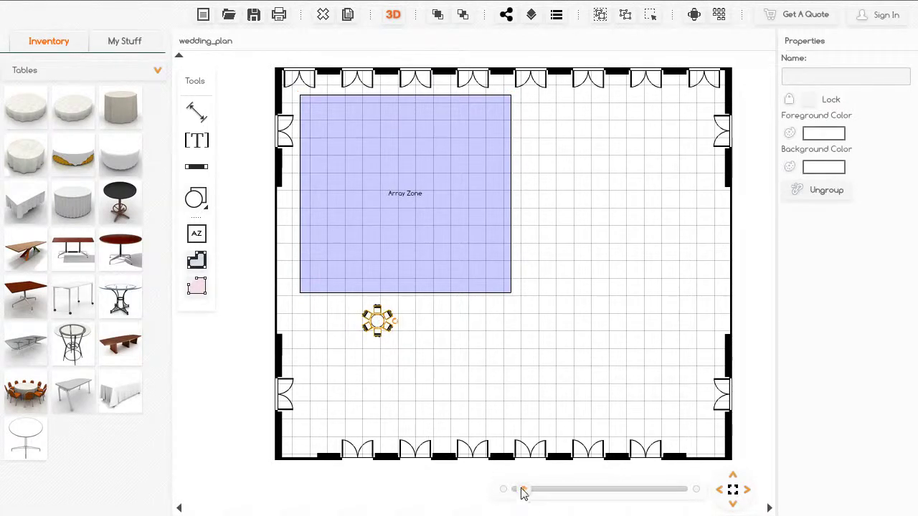
left_click_drag(522, 490, 524, 495)
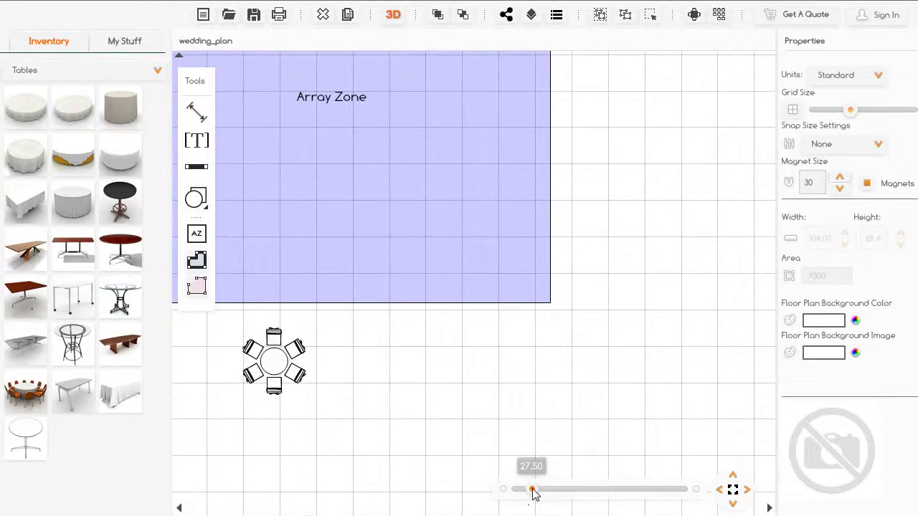
left_click_drag(533, 491, 527, 494)
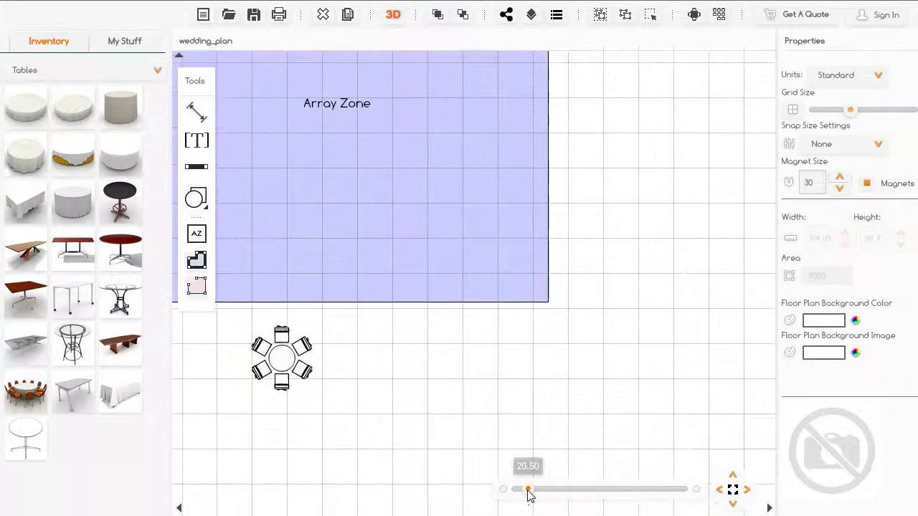
left_click_drag(438, 304, 476, 328)
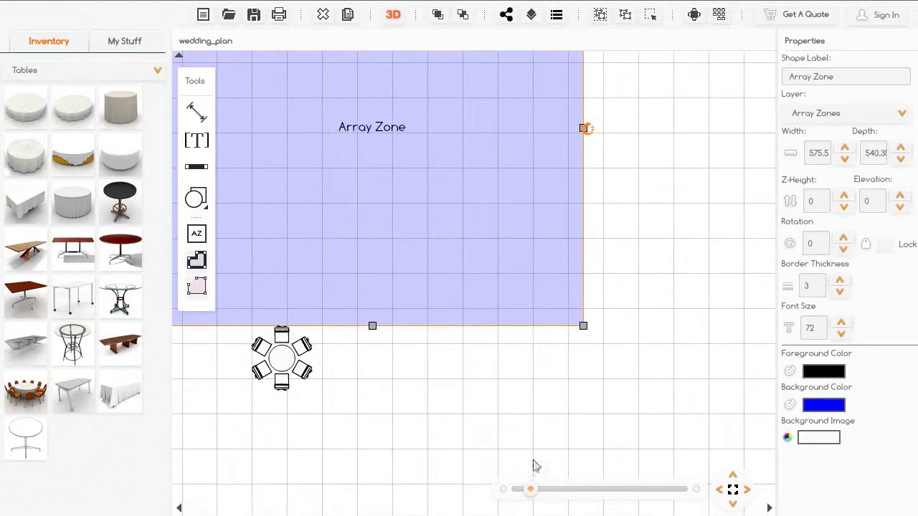
left_click_drag(531, 494, 527, 495)
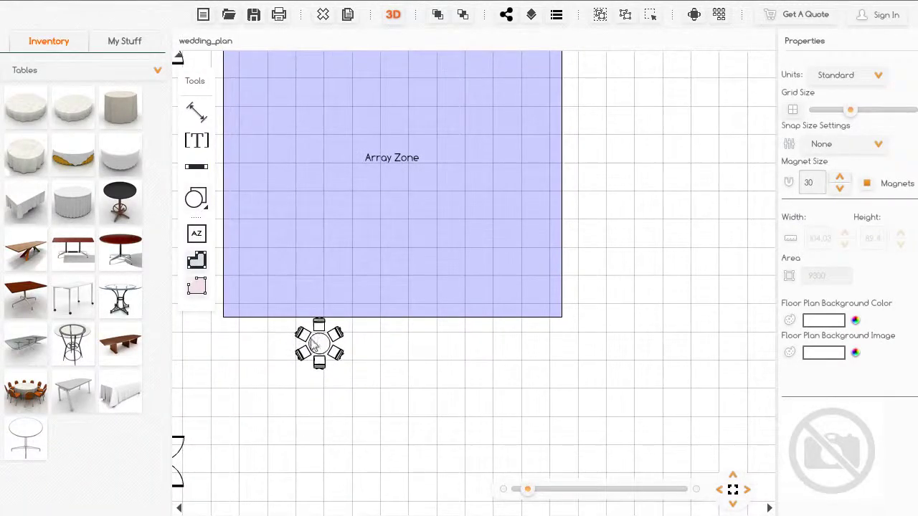
left_click_drag(323, 358, 326, 371)
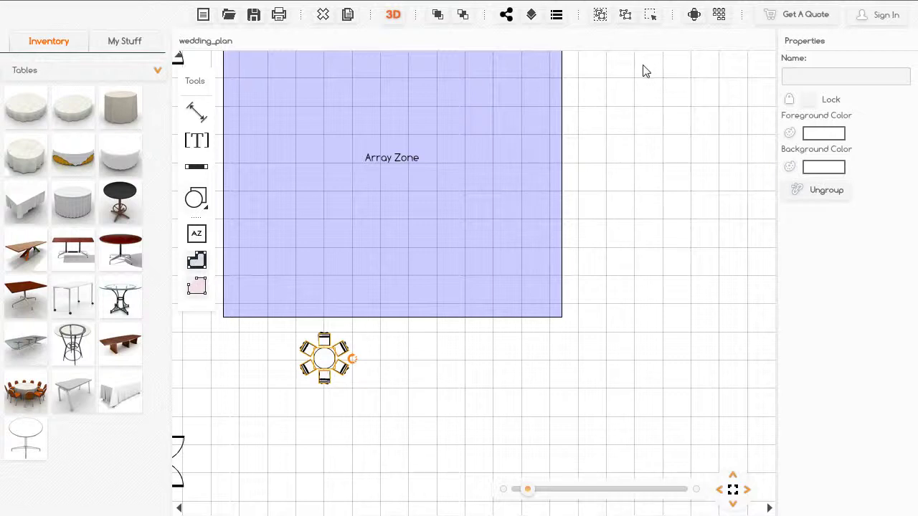
Step: Try drawing a HONEYCOMB room array and dismiss the too-small width or height warning
left_click(718, 16)
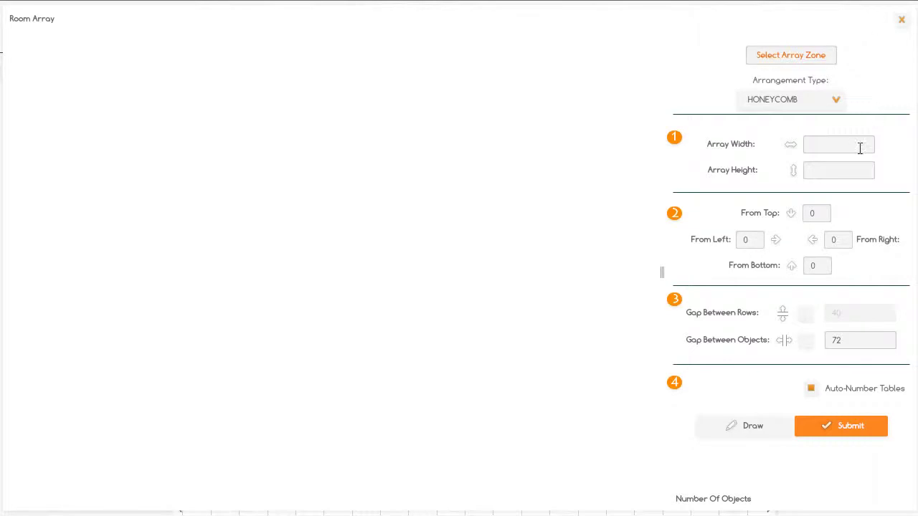
left_click(754, 430)
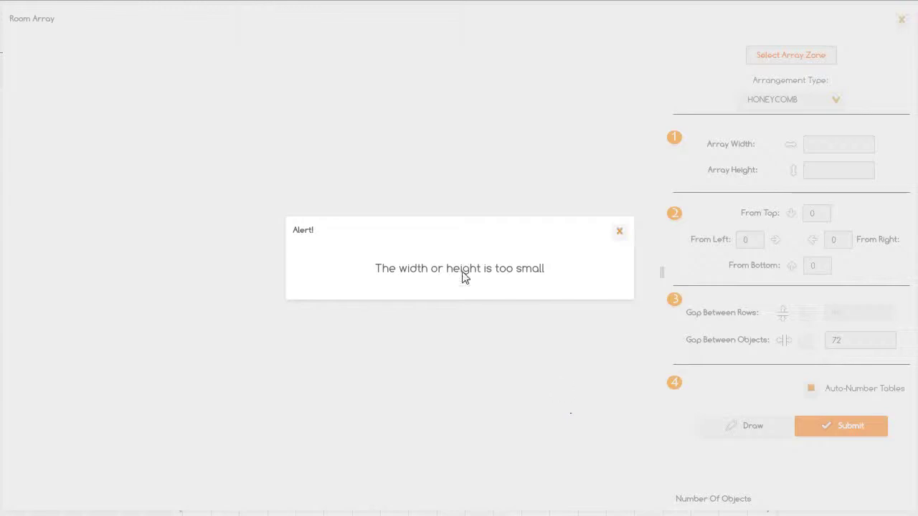
left_click(620, 233)
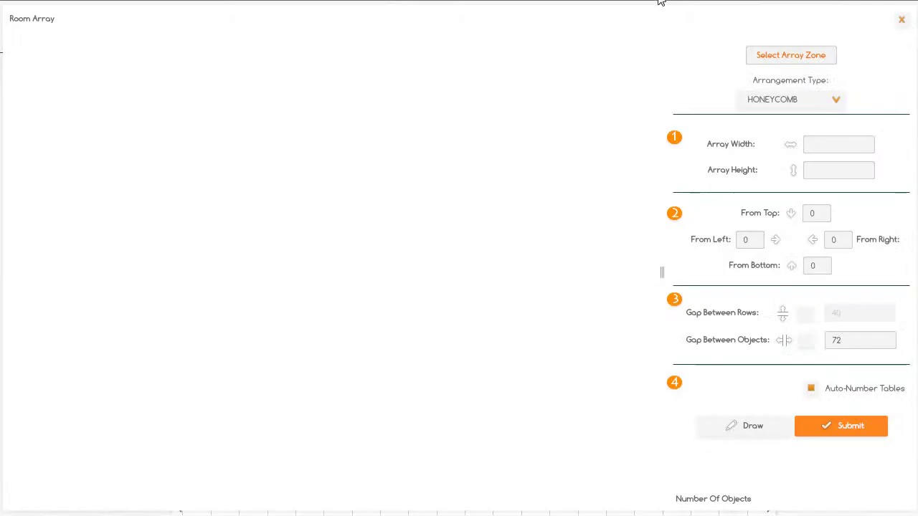
Step: Add a small 144 by 144 Array Zone, then use the 575.49 by 540.34 zone for the array
left_click(790, 55)
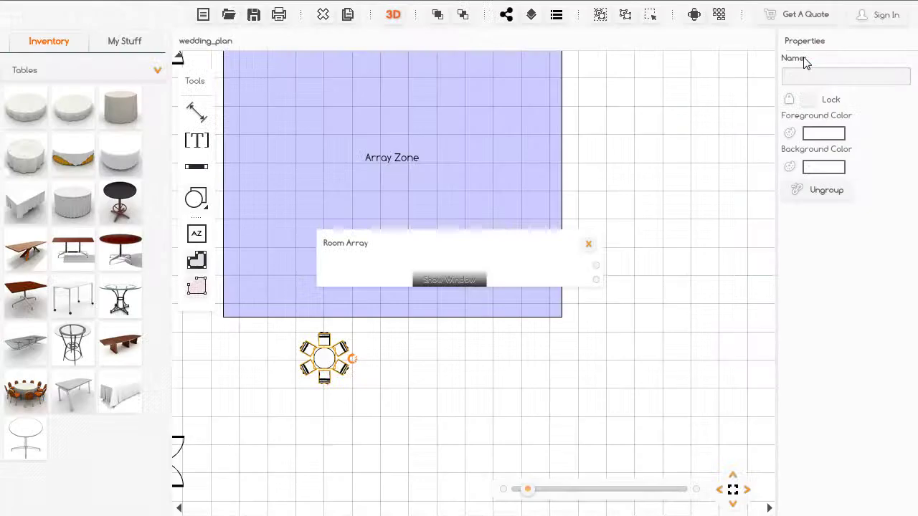
left_click(268, 254)
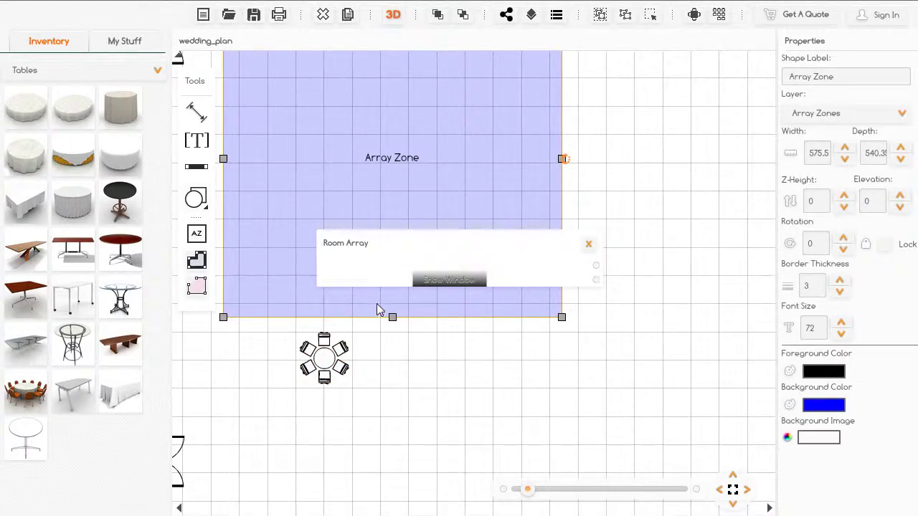
left_click(195, 240)
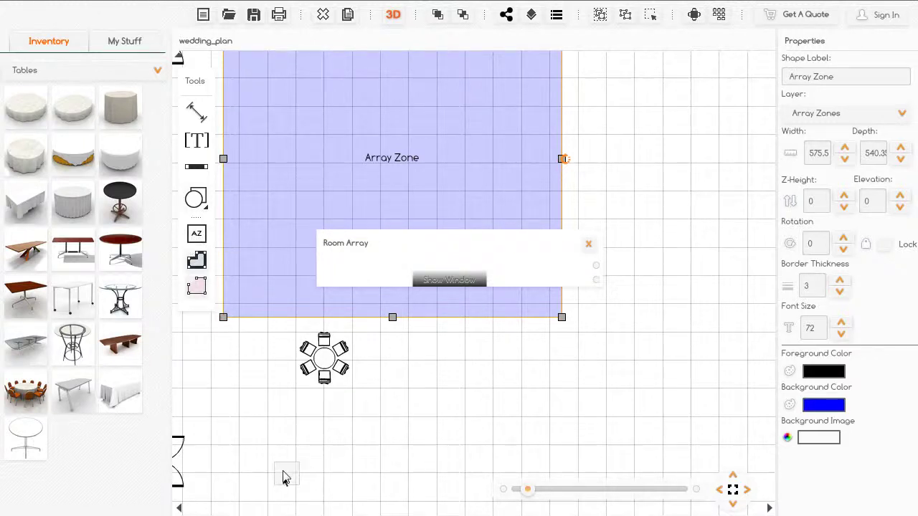
left_click(282, 474)
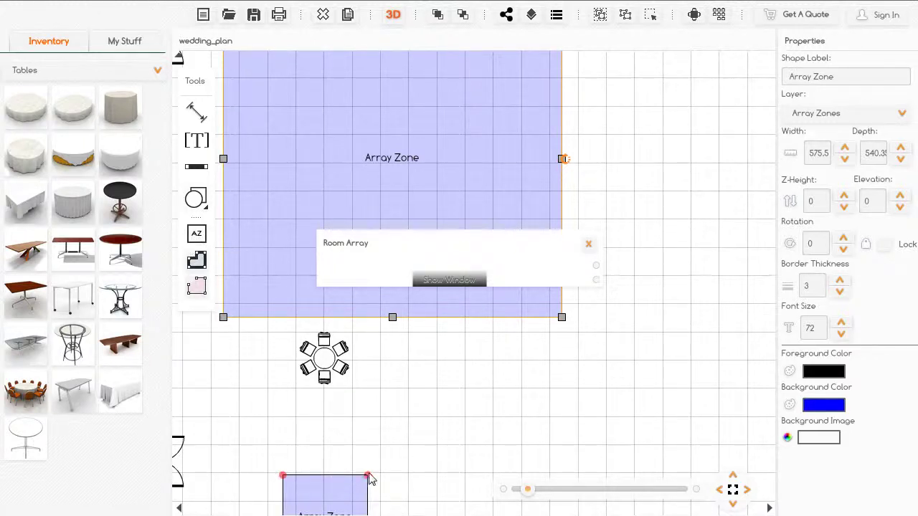
left_click_drag(370, 479, 402, 423)
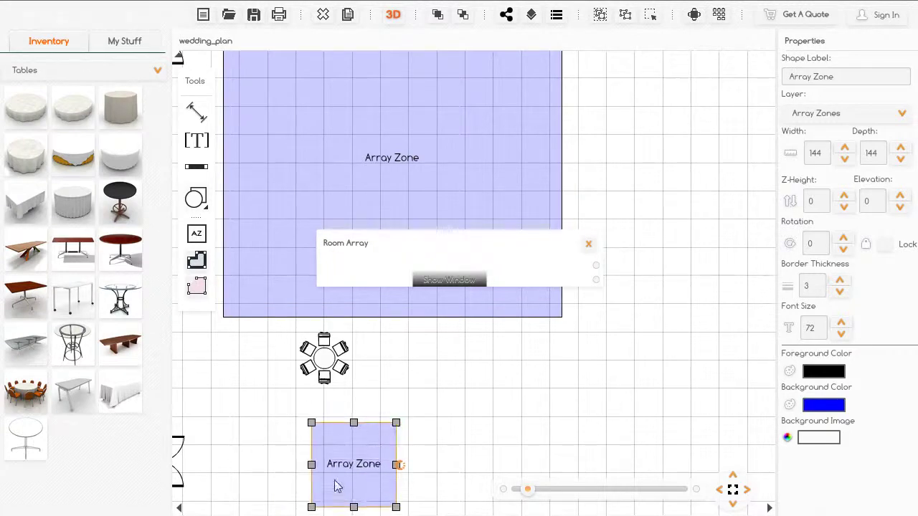
left_click(280, 190)
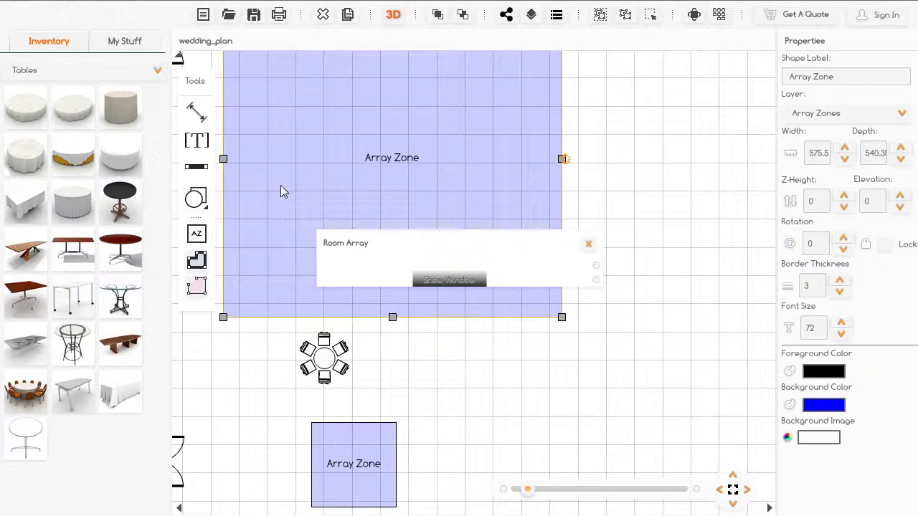
left_click(460, 281)
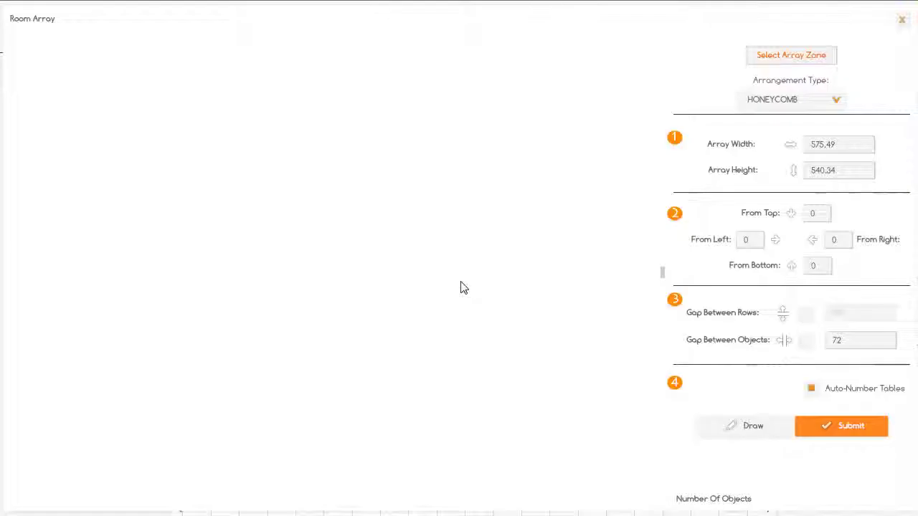
Step: Preview the array as GRID, then switch back to HONEYCOMB and redraw the 25 tables
left_click(736, 435)
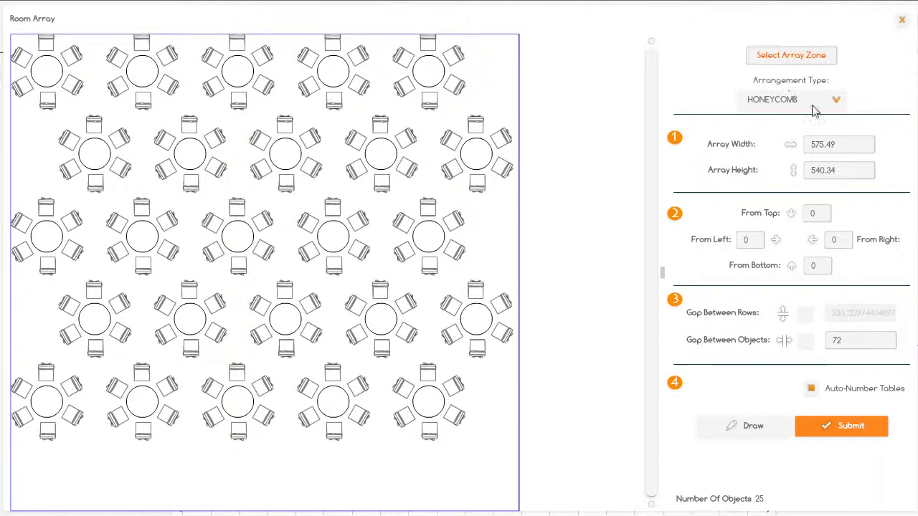
left_click(840, 105)
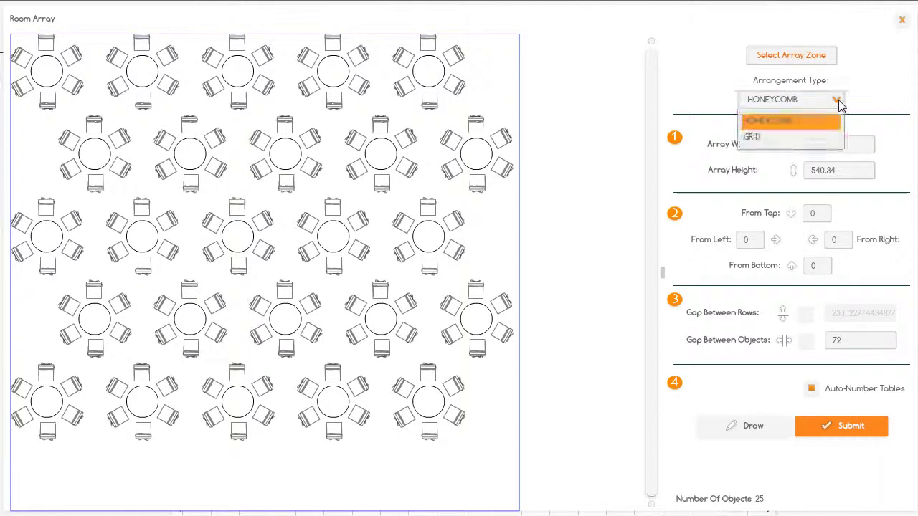
left_click(785, 146)
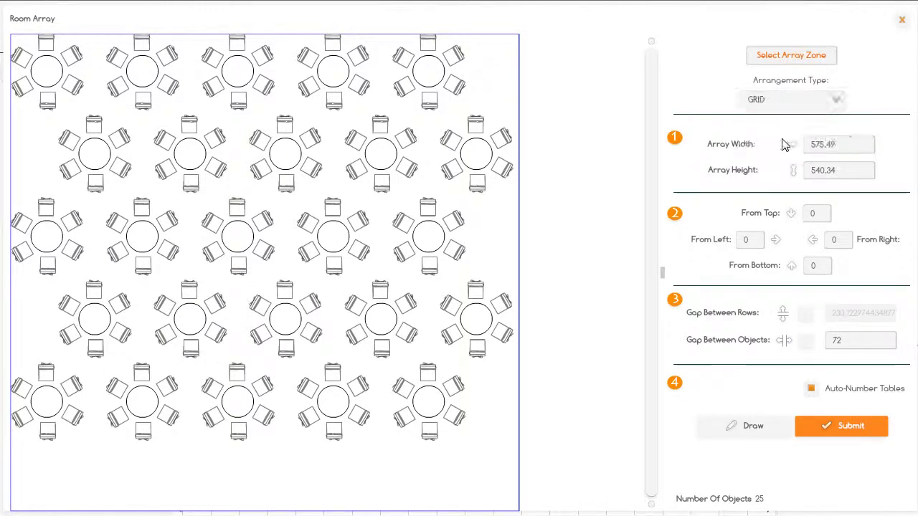
left_click(761, 435)
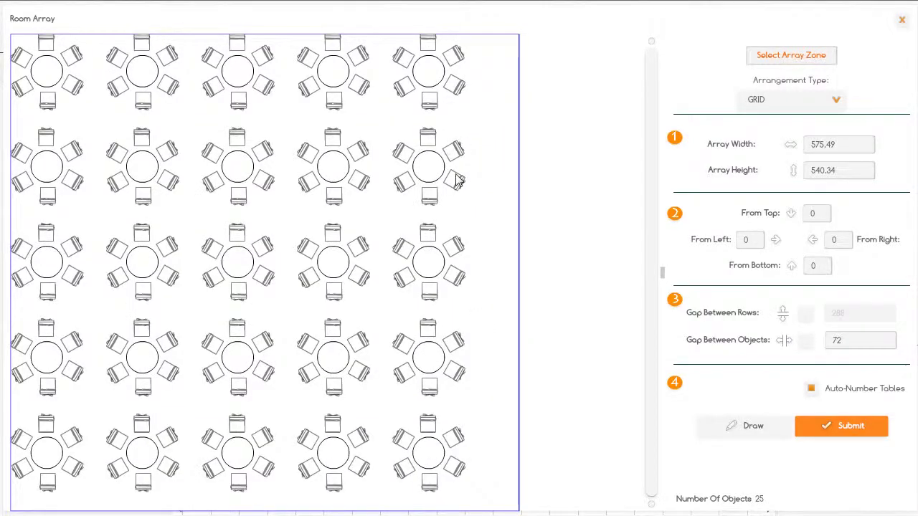
left_click(837, 101)
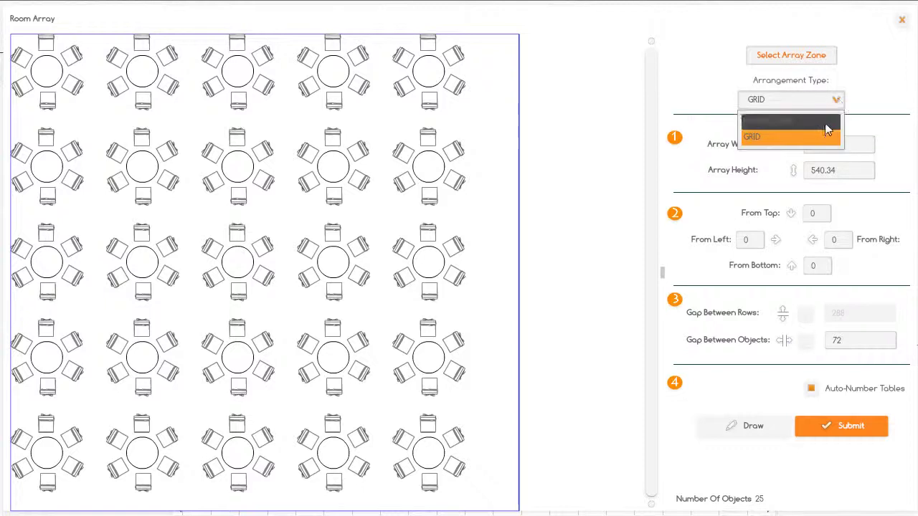
left_click(827, 123)
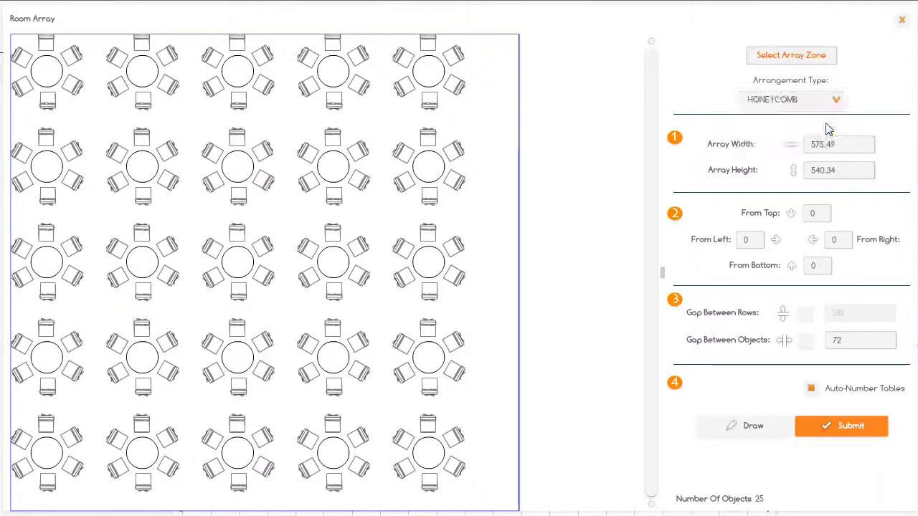
left_click(772, 432)
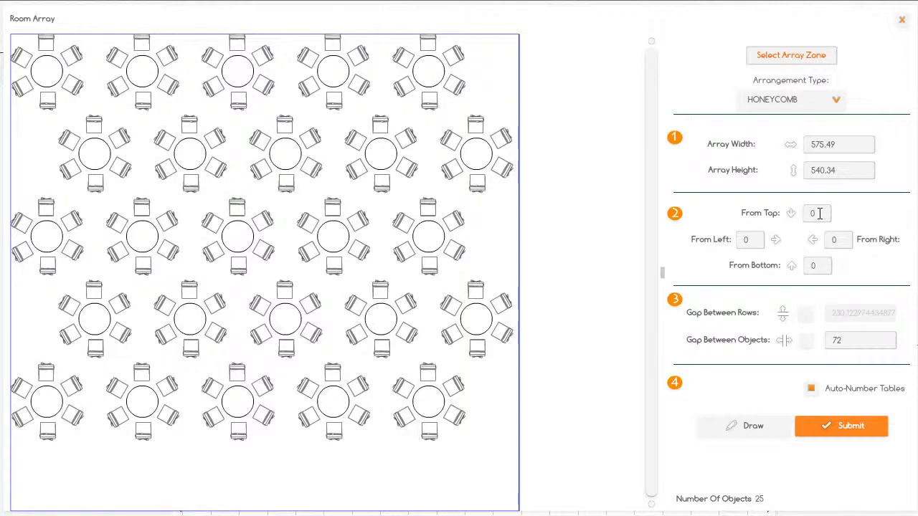
Step: Set From Top and From Left margins to 24, redraw to 23 tables, and clear the 72 gap
left_click(819, 214)
type("24")
left_click(749, 241)
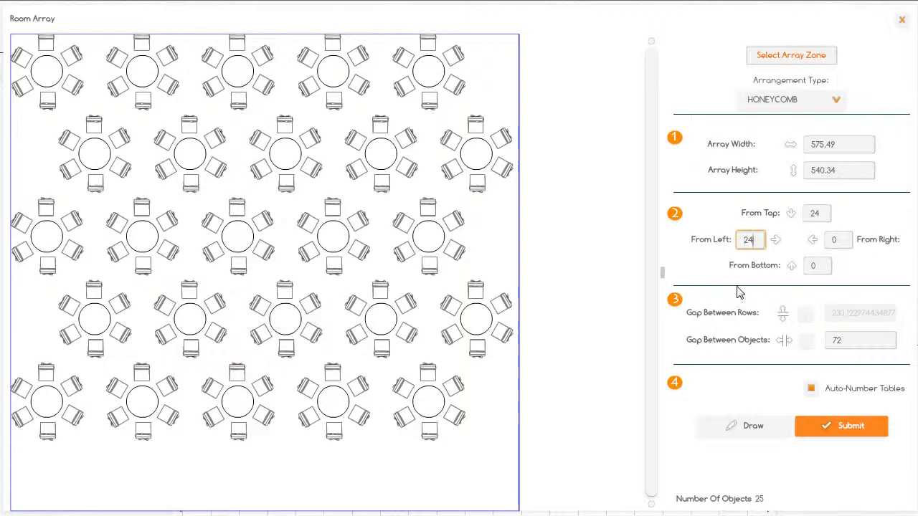
left_click(764, 433)
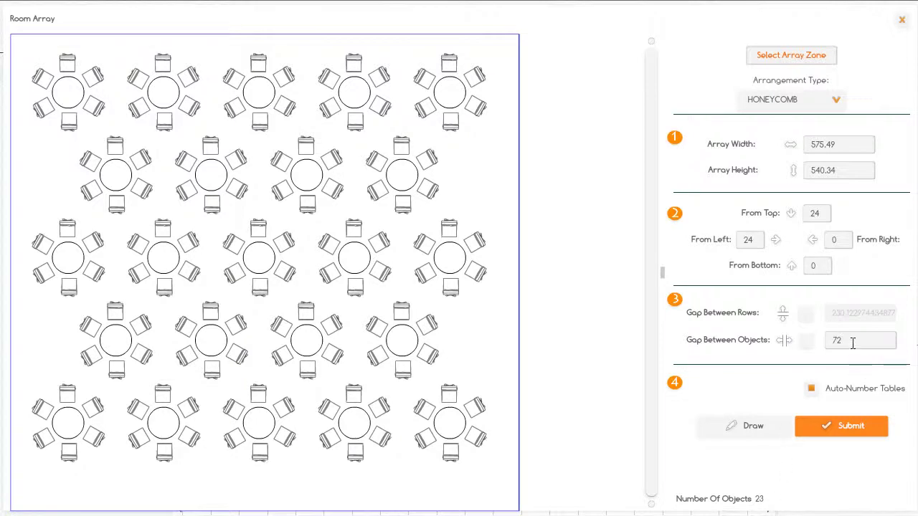
left_click_drag(852, 342, 787, 344)
key("BackSpace")
Step: Set the object gap to 100, redraw, and submit the 14-table honeycomb array
type("100")
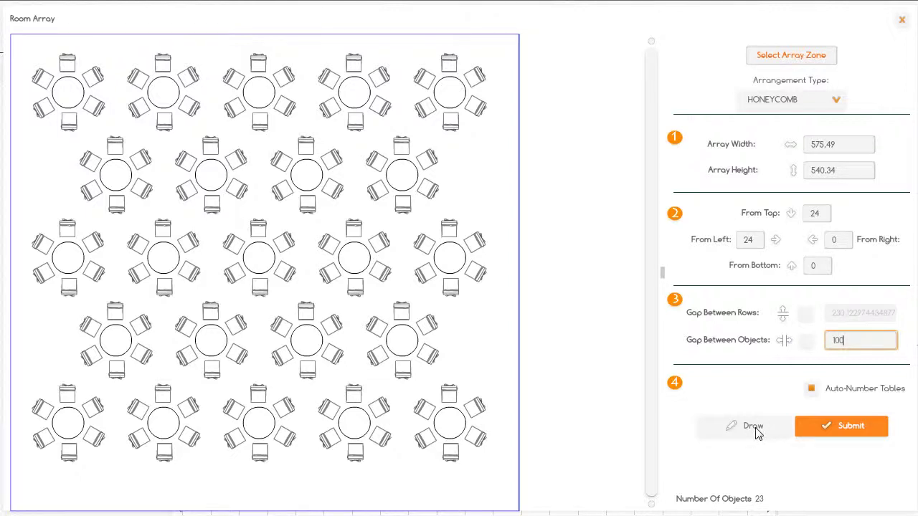
left_click(757, 431)
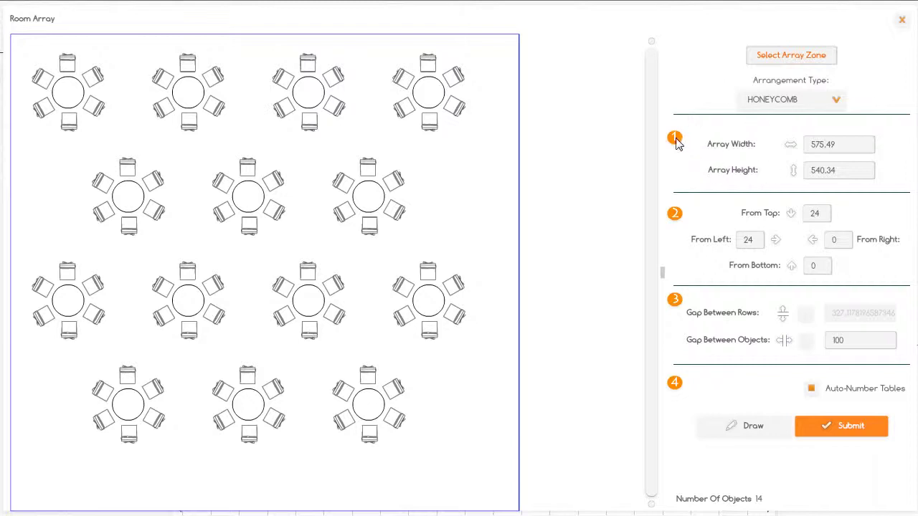
mouse_move(677, 142)
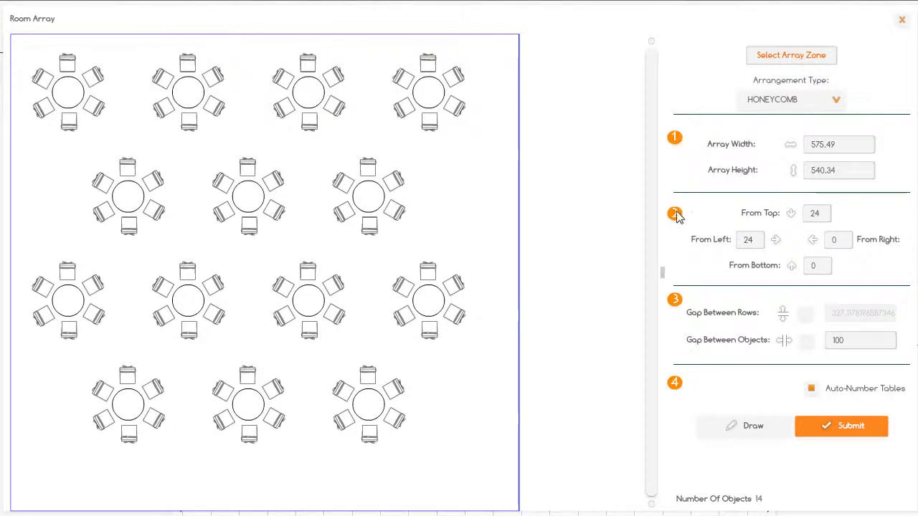
mouse_move(678, 215)
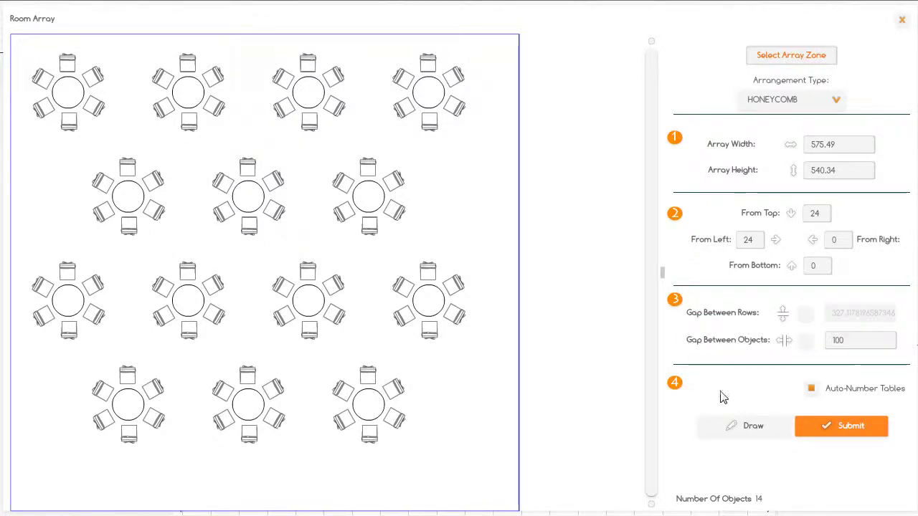
left_click(852, 434)
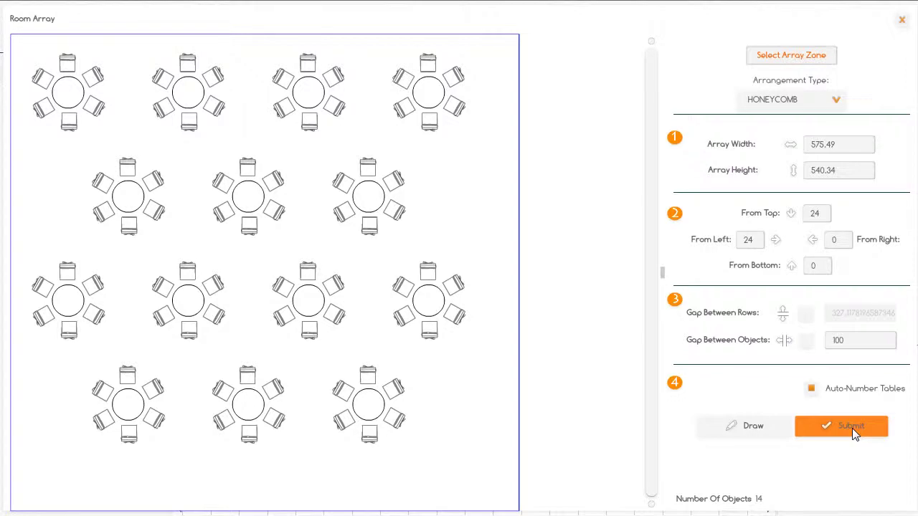
left_click(852, 428)
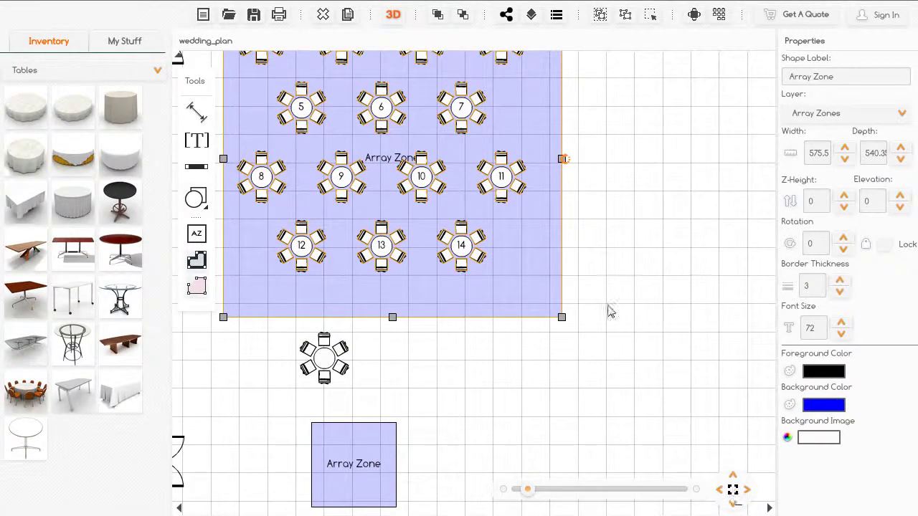
Step: Rename the array's fourth table to 'vip' and reselect it to verify the new label
left_click_drag(613, 310, 637, 389)
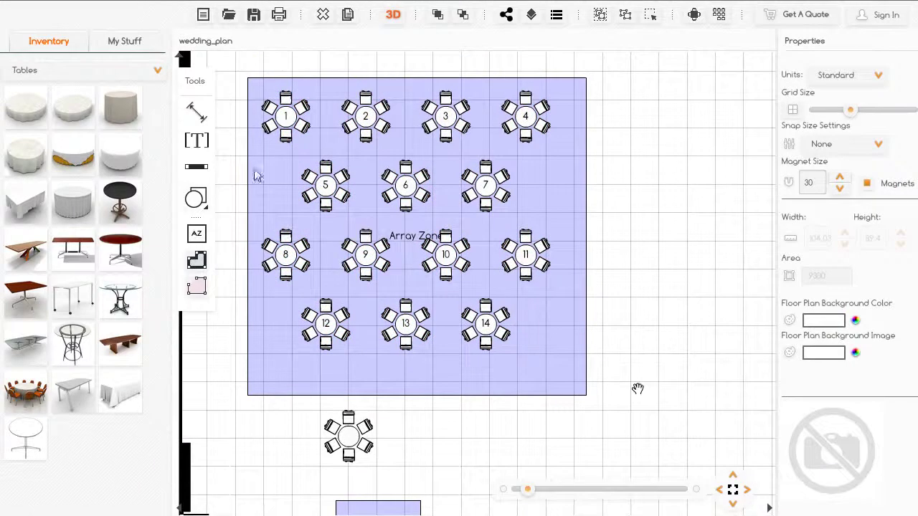
left_click(529, 121)
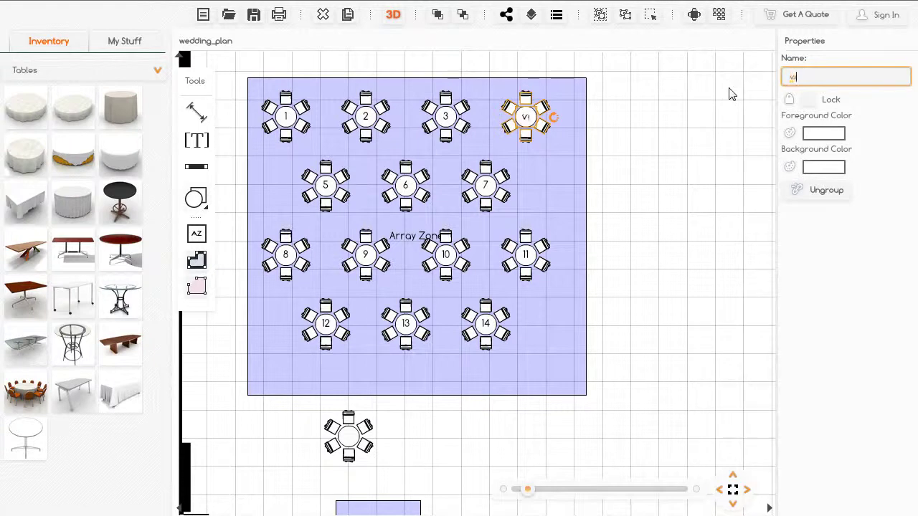
left_click(640, 163)
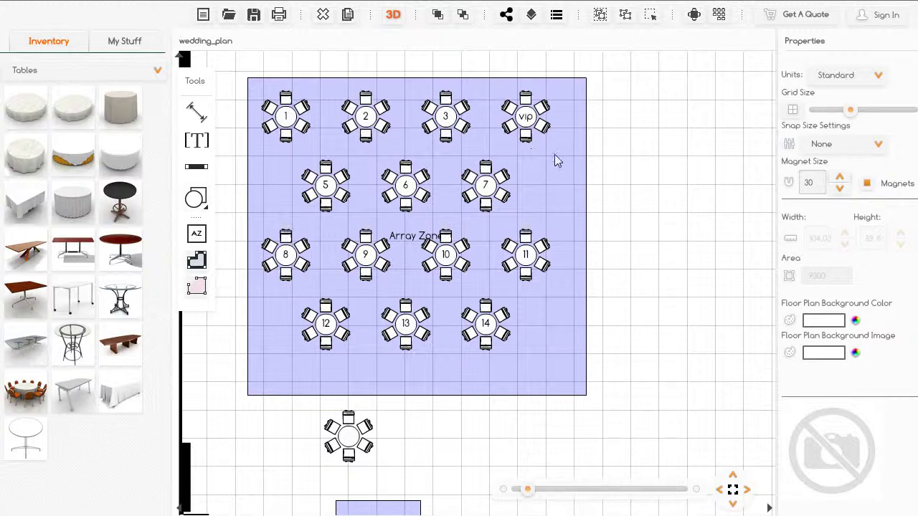
left_click(525, 124)
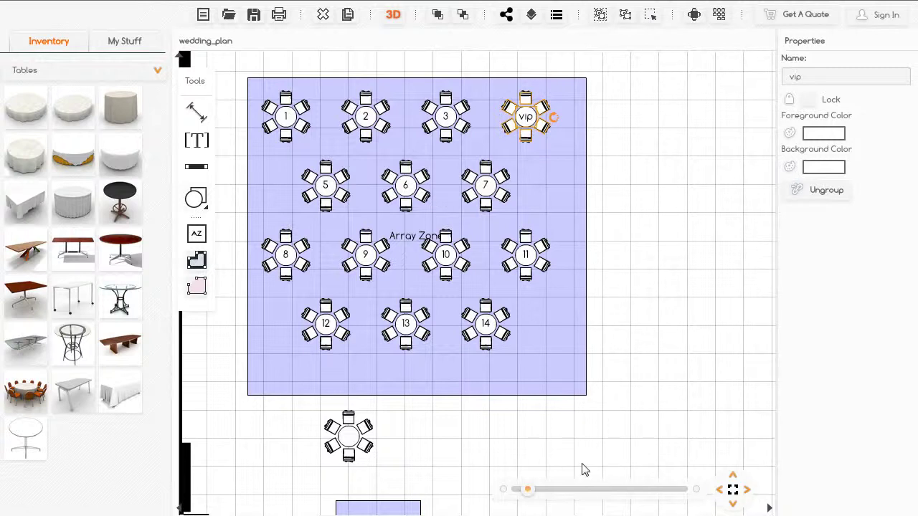
Step: Fit the room to view and delete the small 144 by 144 Array Zone below the lone table
left_click(733, 492)
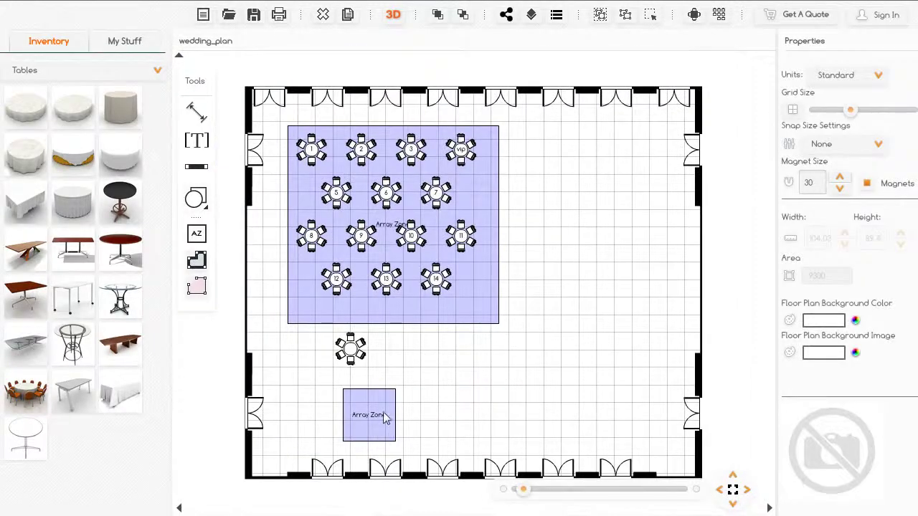
left_click_drag(385, 418, 362, 415)
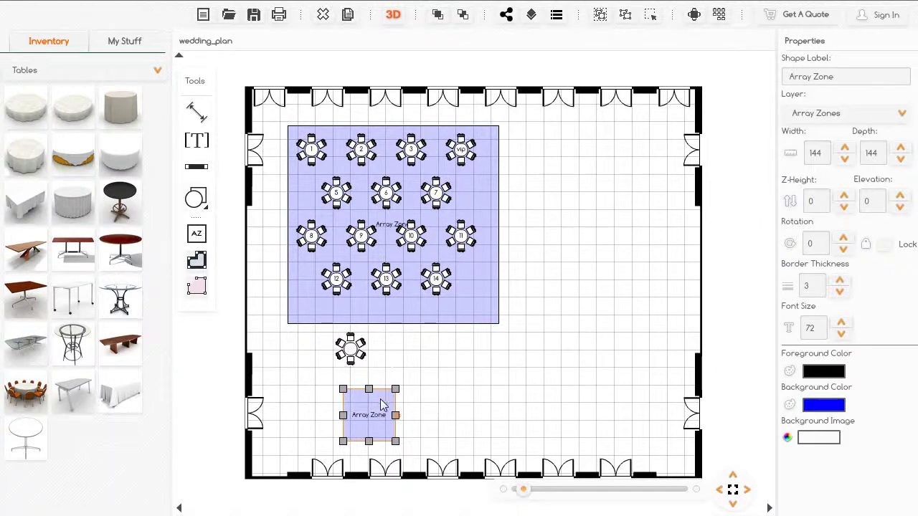
left_click_drag(382, 406, 392, 402)
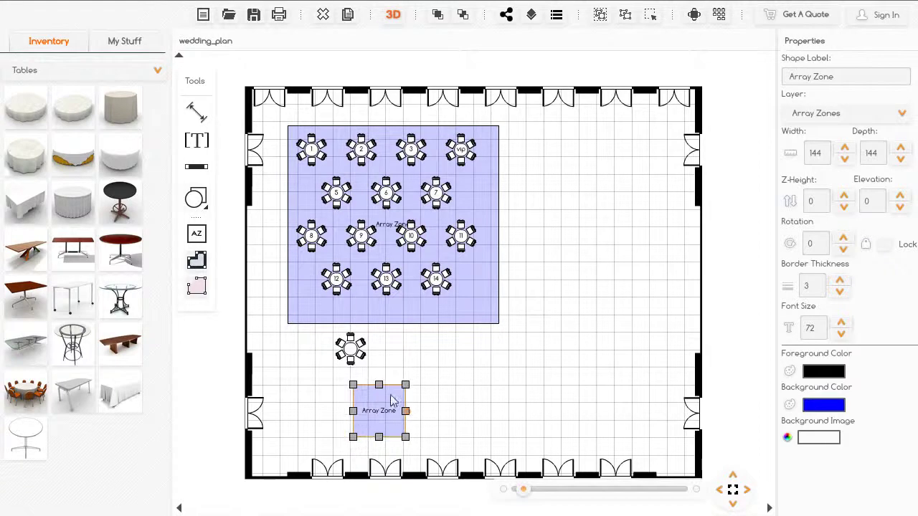
left_click(323, 15)
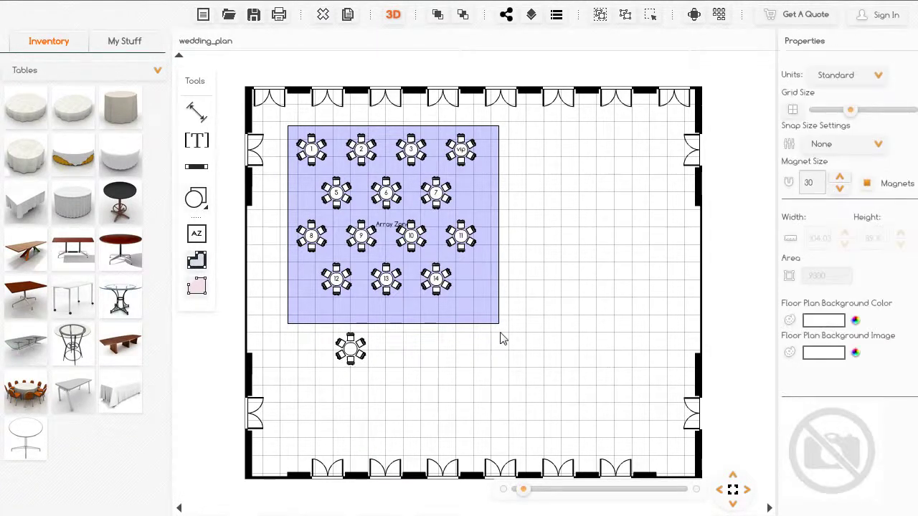
Step: Turn off Visible for the Array Zones layer in Layer Controls, then deselect and pan slightly
left_click(471, 311)
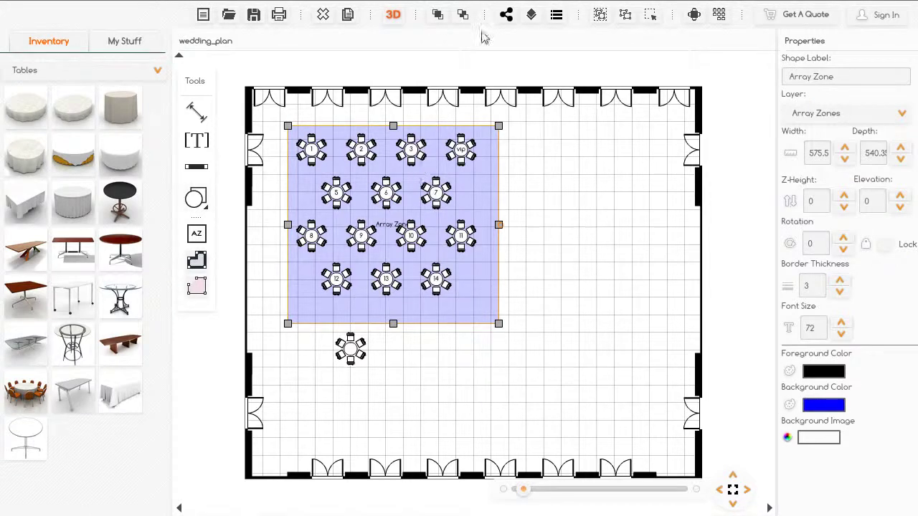
left_click(531, 17)
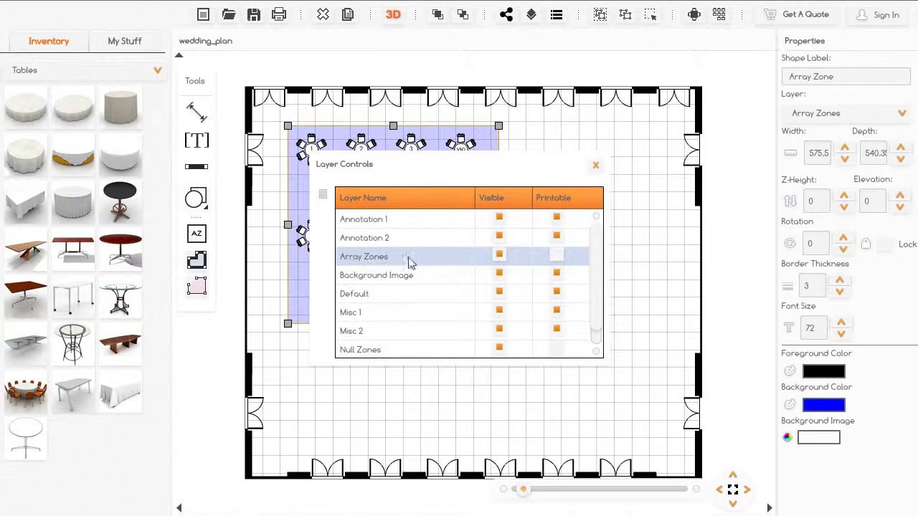
left_click(499, 255)
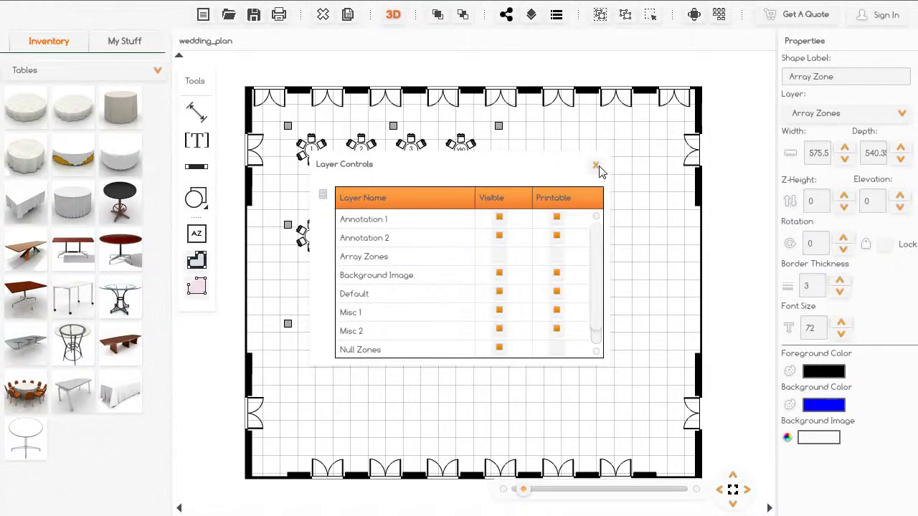
left_click(596, 167)
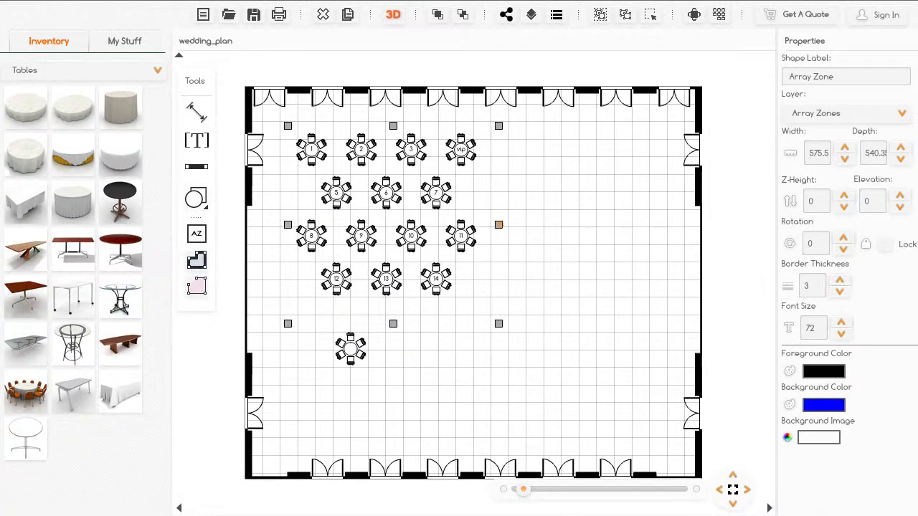
left_click(387, 388)
mouse_move(386, 387)
left_mouse_down()
mouse_move(412, 383)
mouse_move(401, 380)
left_mouse_up()
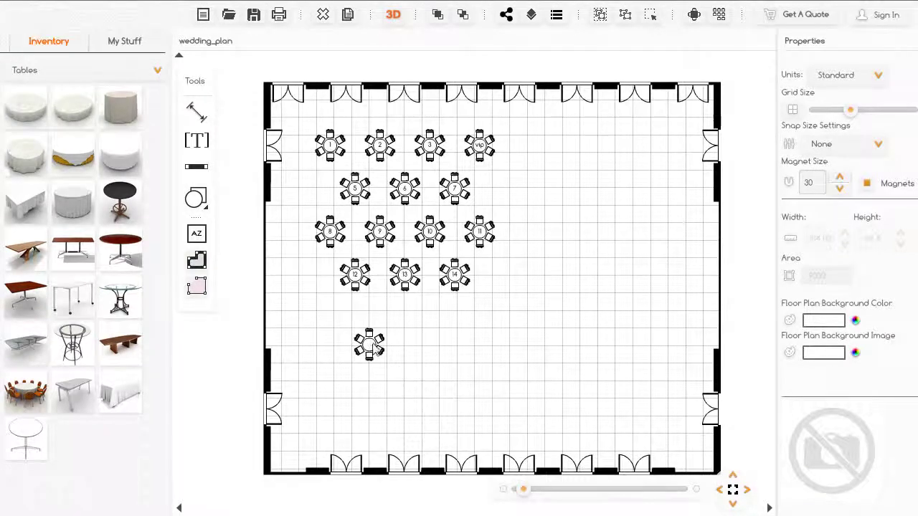
Step: Create a 300 by 200 Room Arrangement array of four numbered tables from the lone table
mouse_move(374, 349)
left_mouse_down()
mouse_move(379, 338)
mouse_move(364, 344)
left_mouse_up()
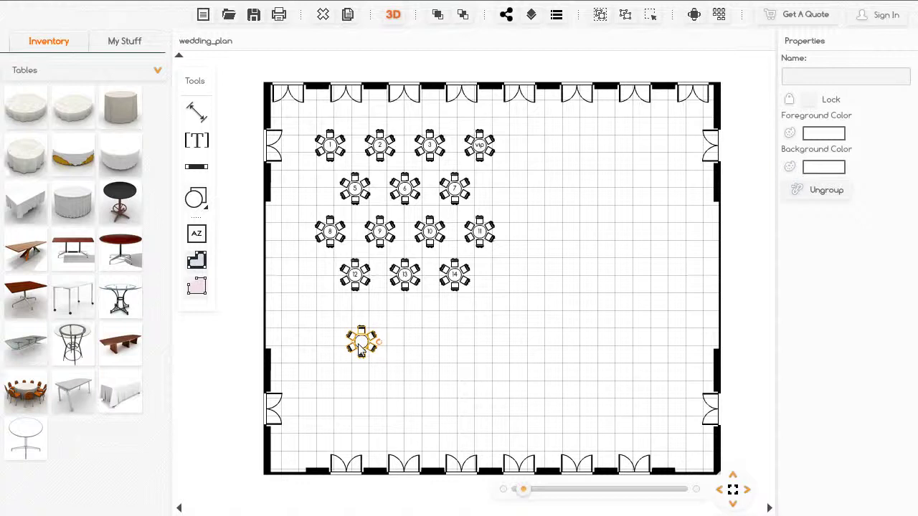
left_click(717, 16)
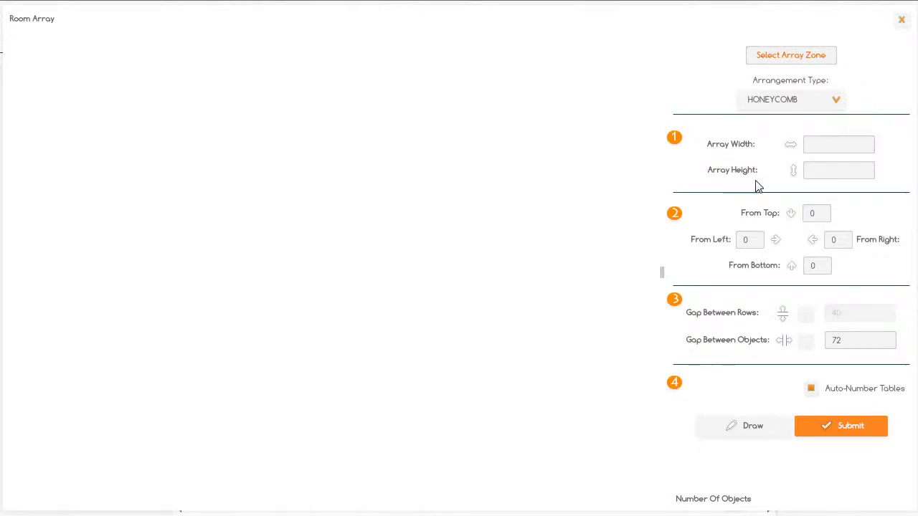
left_click(815, 146)
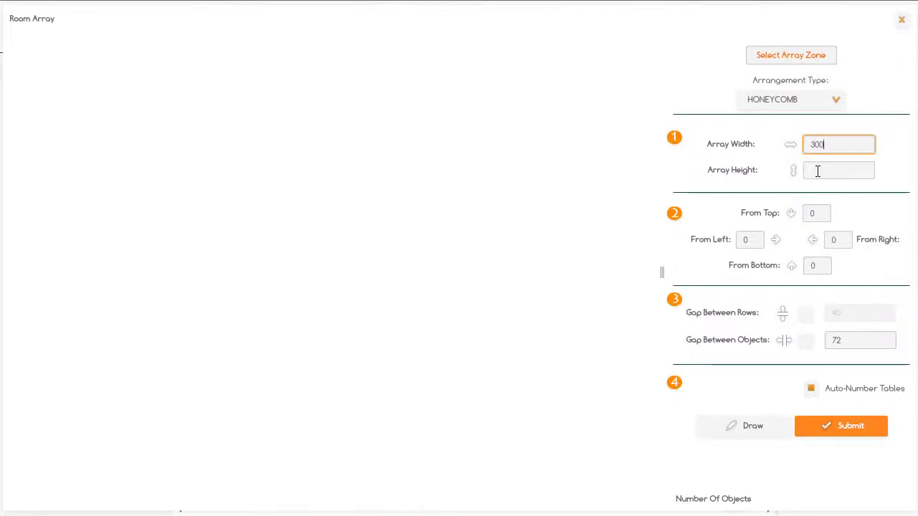
left_click(817, 171)
type("200")
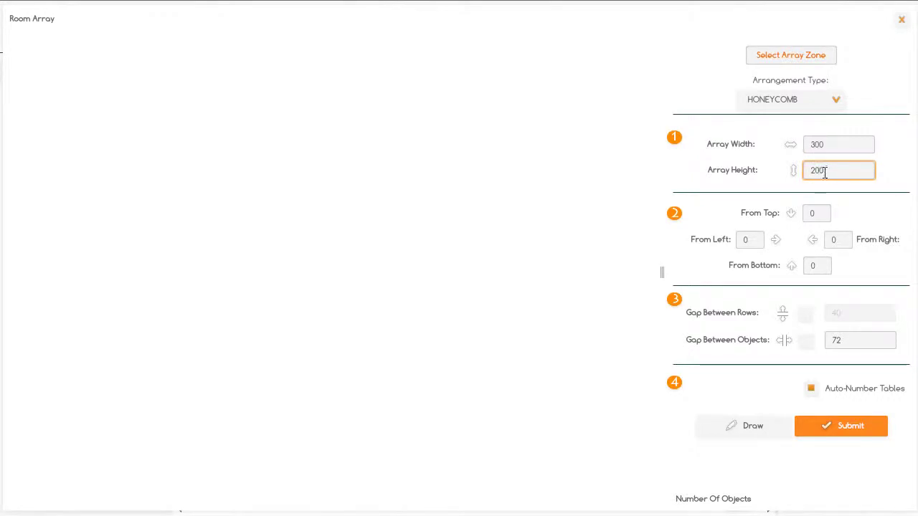
left_click(752, 425)
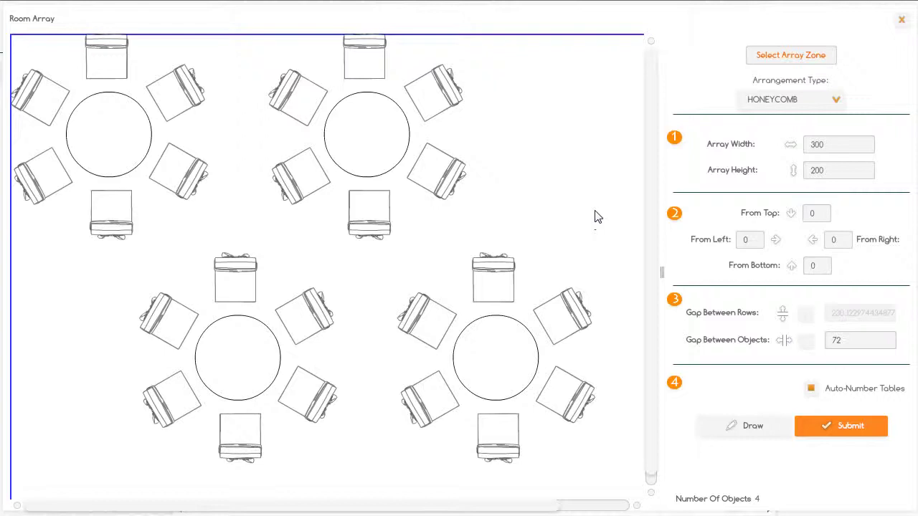
left_click(849, 425)
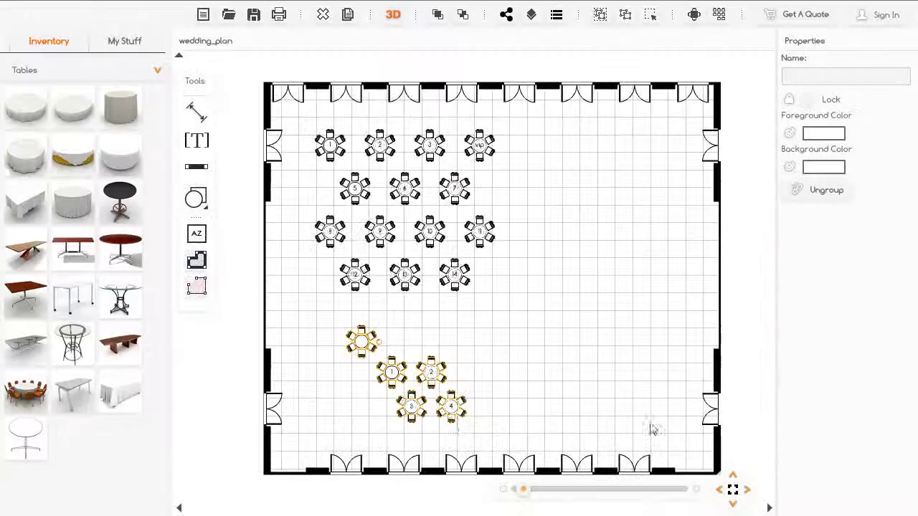
Step: Zoom in and combine tables 1–14 and VIP into a single group
left_click(360, 380)
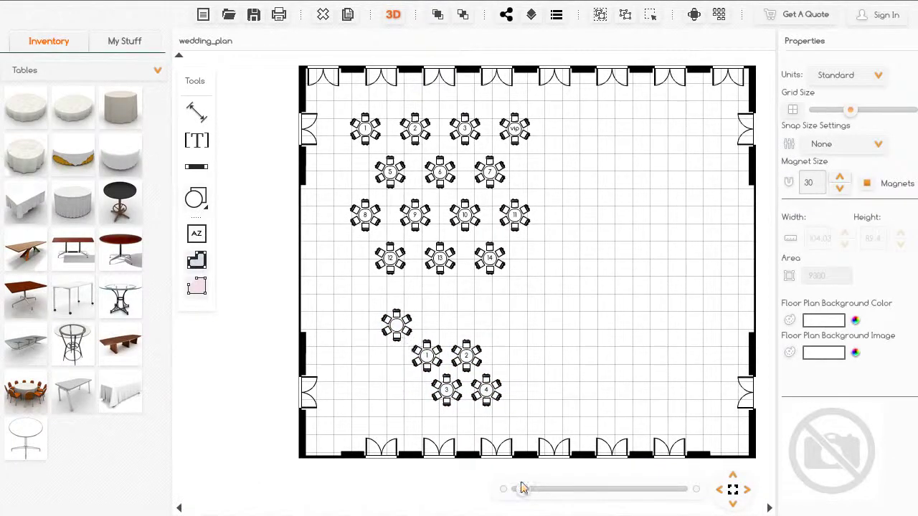
mouse_move(525, 490)
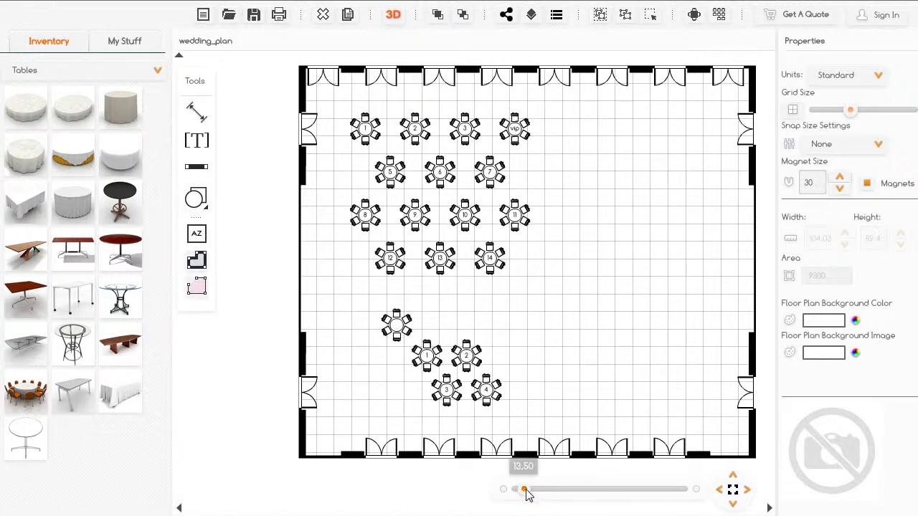
left_click_drag(525, 491, 528, 492)
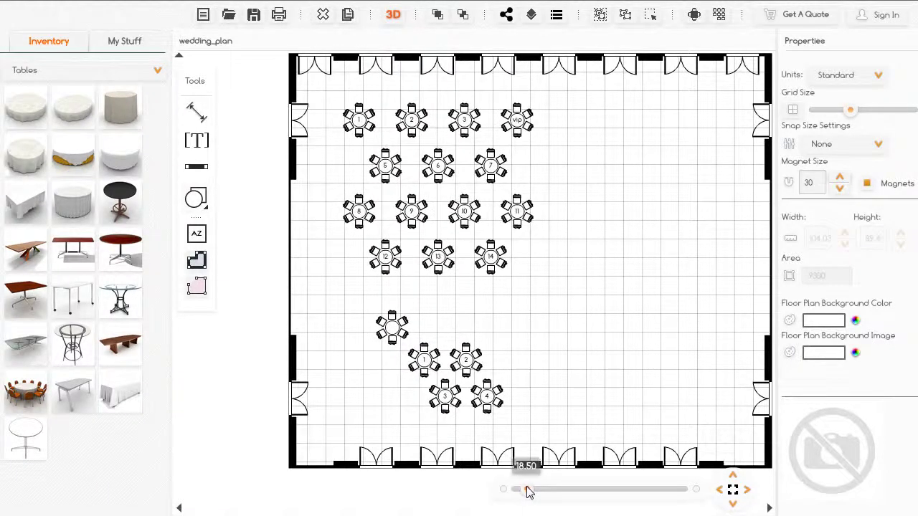
left_click_drag(533, 404, 547, 309)
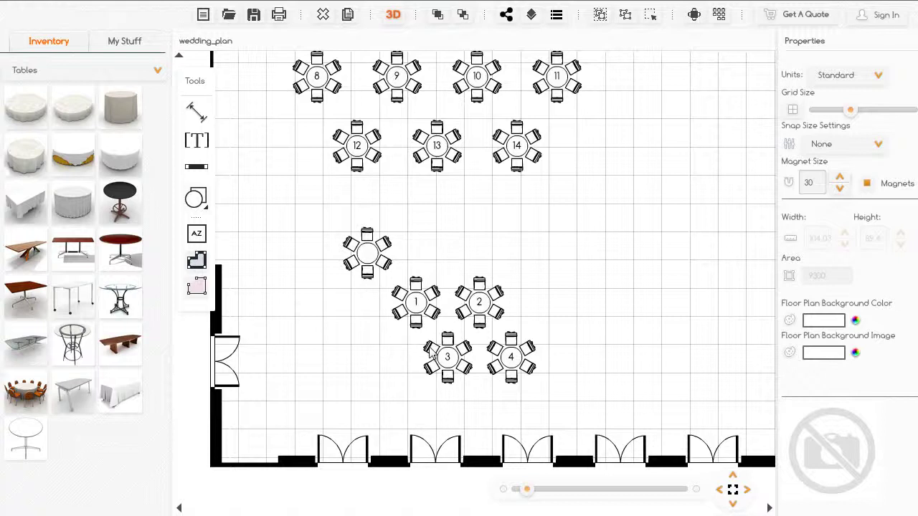
left_click_drag(557, 242, 579, 457)
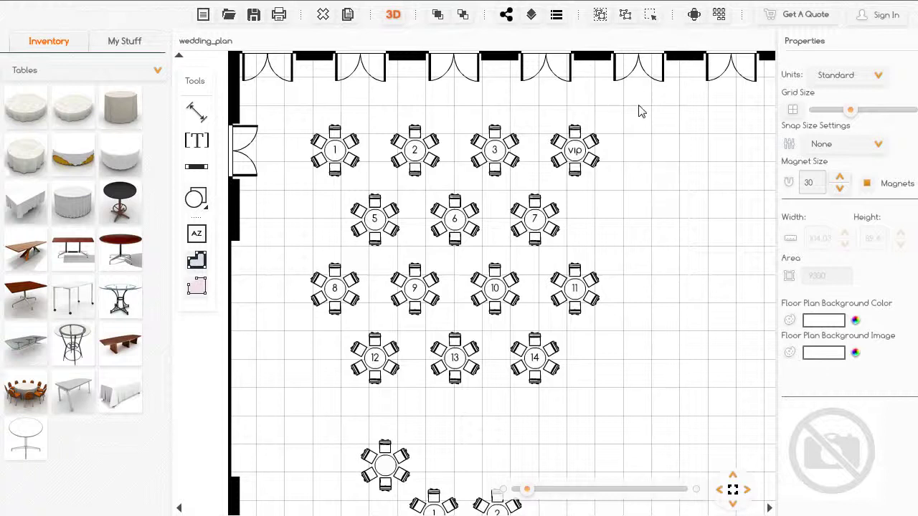
left_click_drag(639, 107, 285, 407)
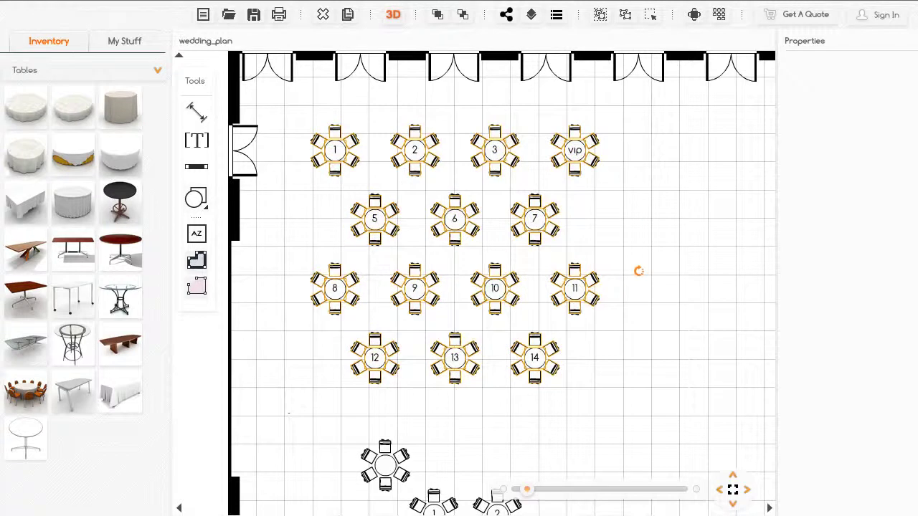
left_click(599, 16)
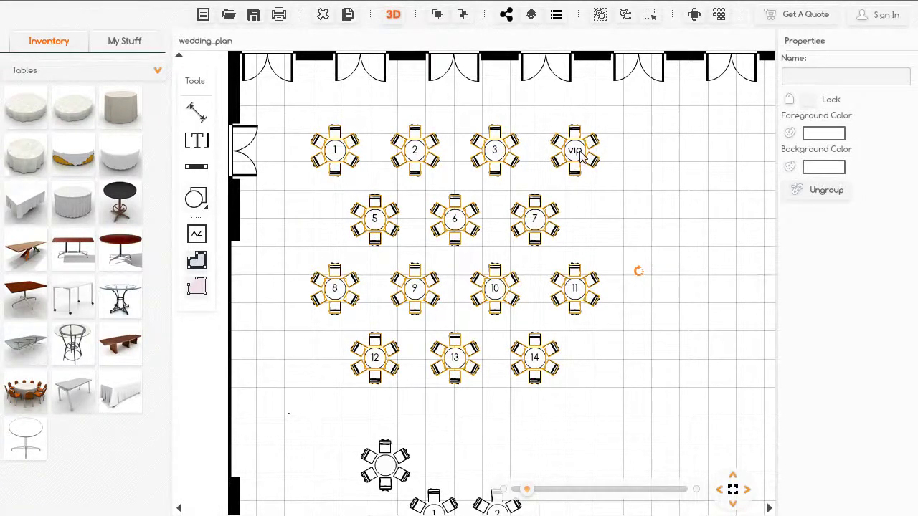
Step: Move the table group slightly down, deselect it, and fit the room in view
left_click_drag(581, 158, 577, 179)
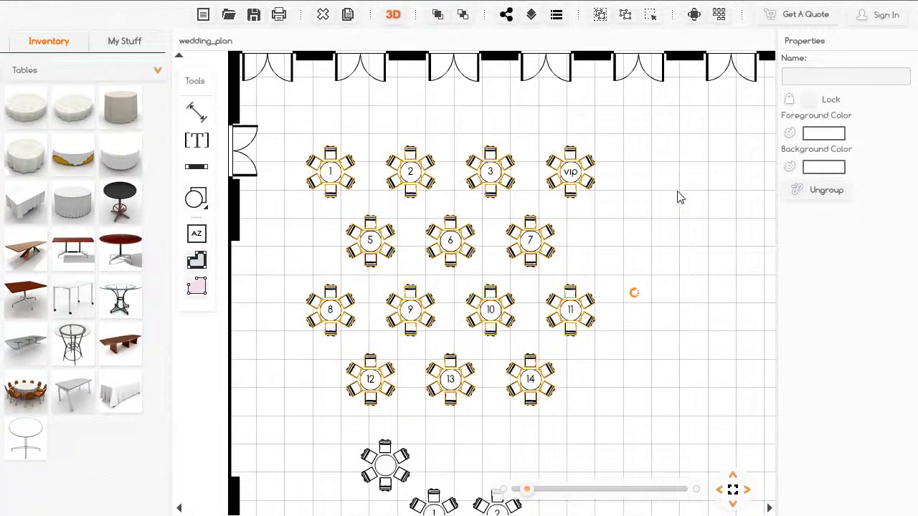
left_click(653, 297)
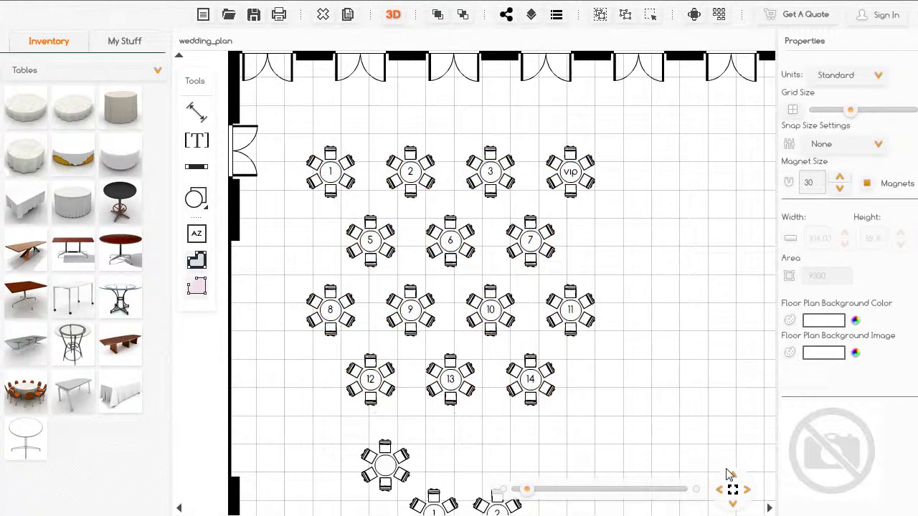
left_click(732, 489)
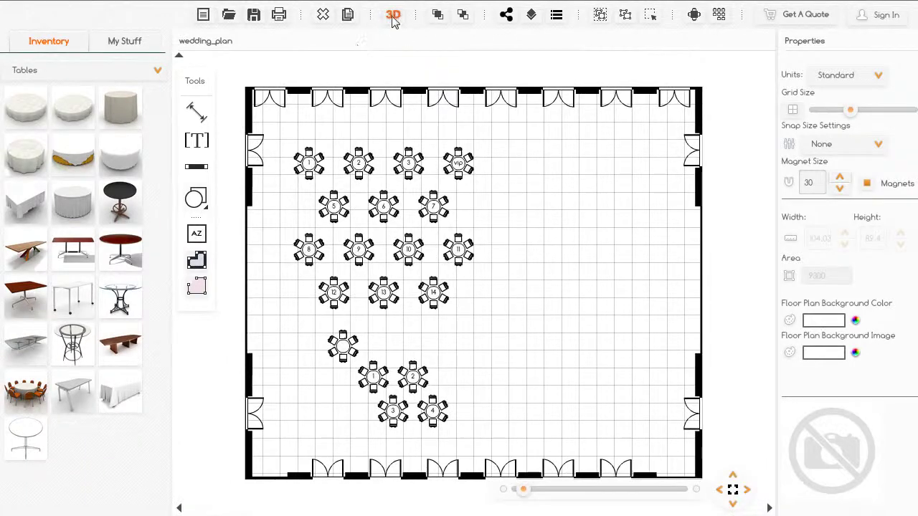
Step: Show the wedding layout in the 3D viewer as dressed tables in a carpeted ballroom
left_click(392, 19)
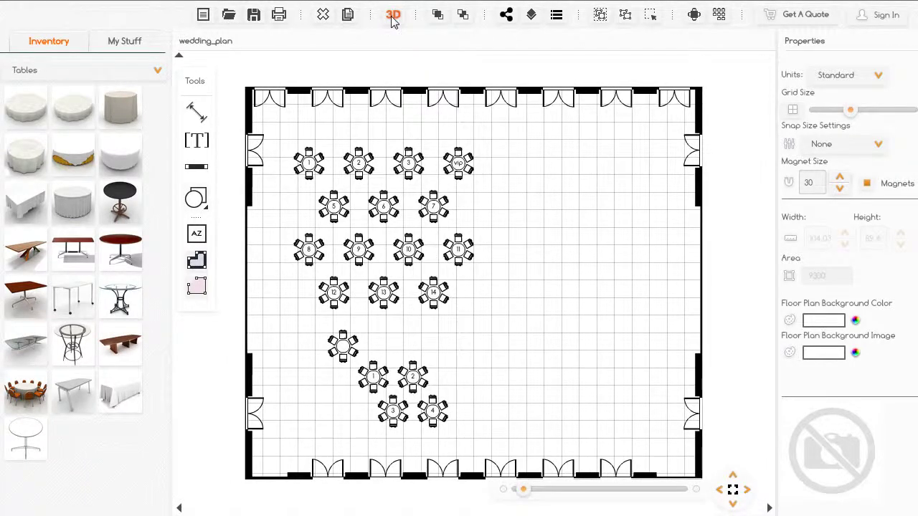